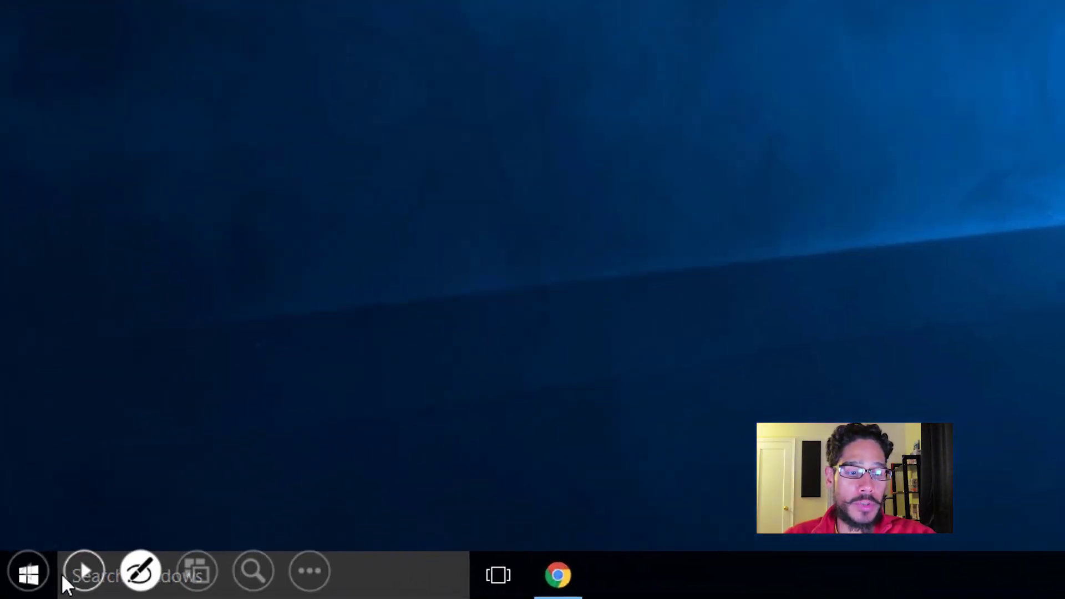
Run winver from the Run dialog to confirm the installed Windows 10 build 10240
right_click(13, 588)
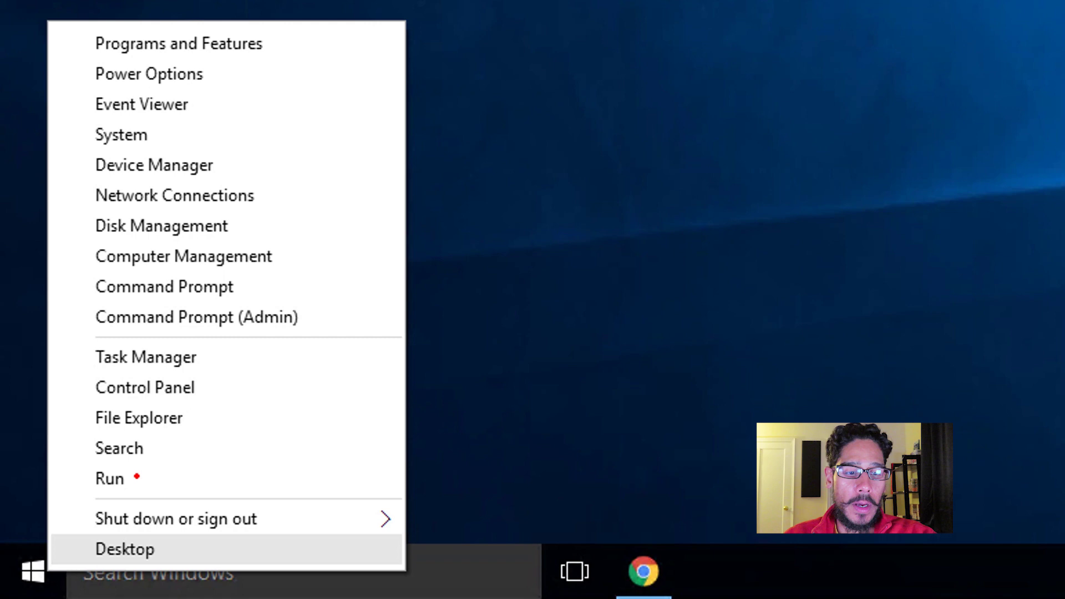
left_click(136, 477)
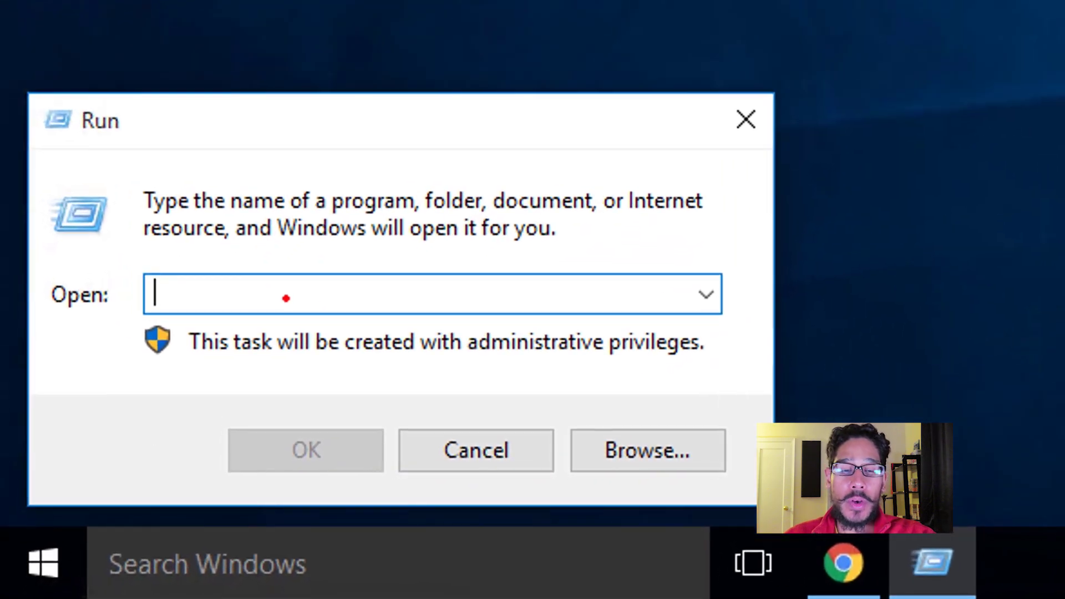
type("winver")
mouse_move(314, 397)
left_mouse_down()
mouse_move(261, 494)
mouse_move(380, 463)
left_mouse_up()
key("Escape")
key("Return")
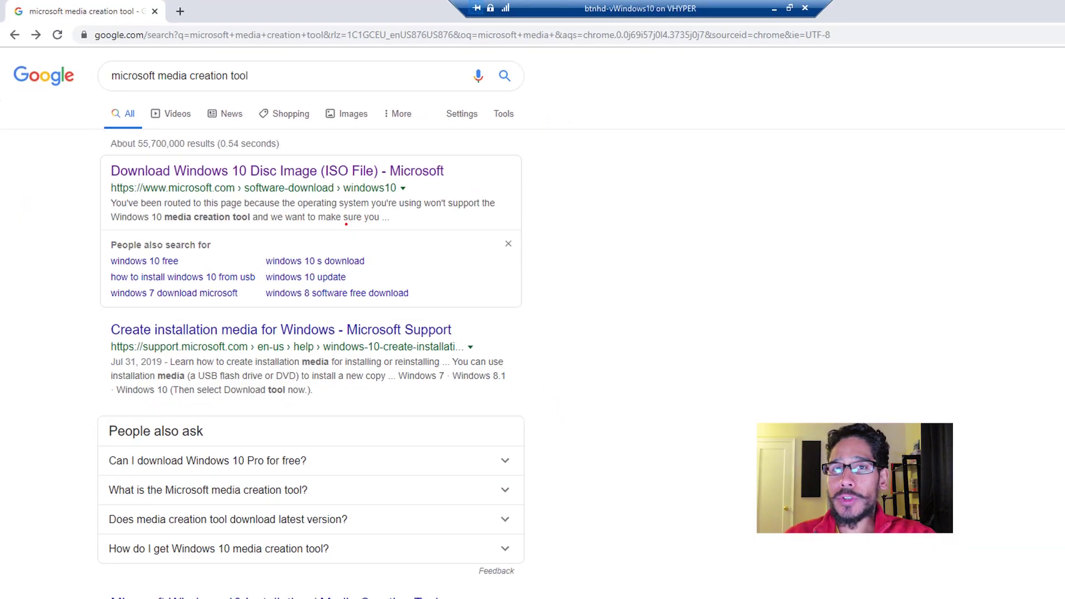
Open Microsoft's Download Windows 10 page and start downloading the Media Creation Tool
mouse_move(156, 59)
left_mouse_down()
mouse_move(89, 87)
mouse_move(257, 101)
mouse_move(181, 49)
left_mouse_up()
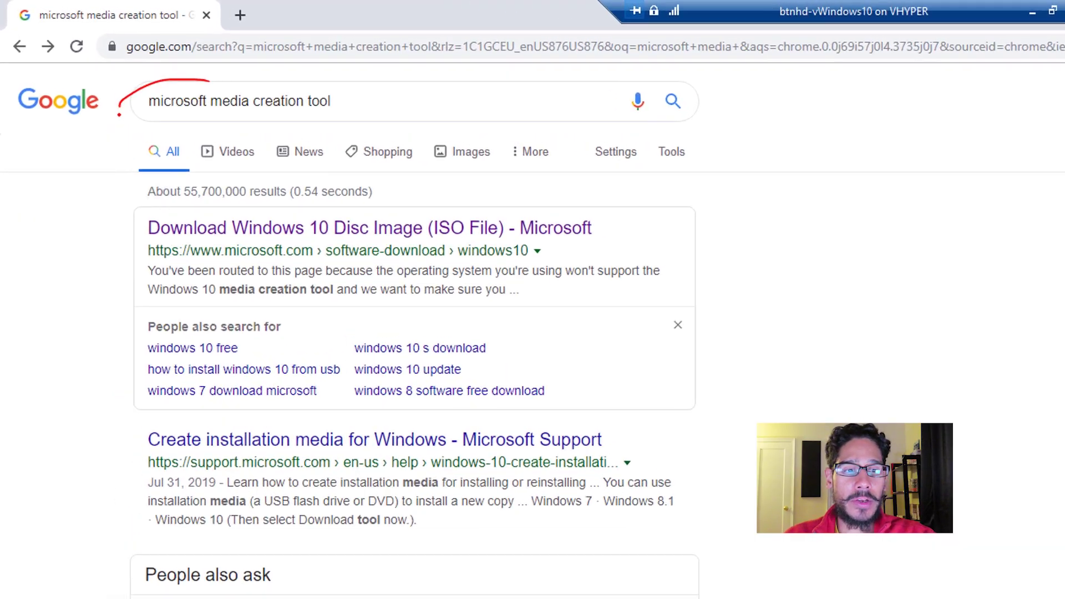
left_click_drag(248, 78, 271, 74)
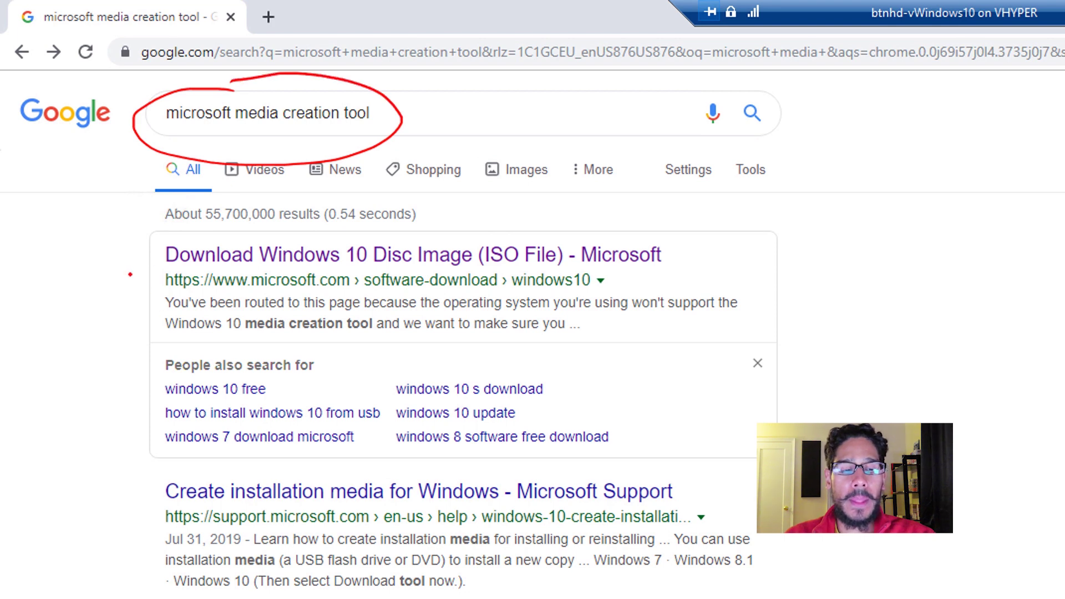
mouse_move(104, 308)
left_mouse_down()
mouse_move(157, 274)
mouse_move(158, 295)
mouse_move(303, 280)
mouse_move(328, 289)
mouse_move(294, 308)
mouse_move(304, 312)
left_mouse_up()
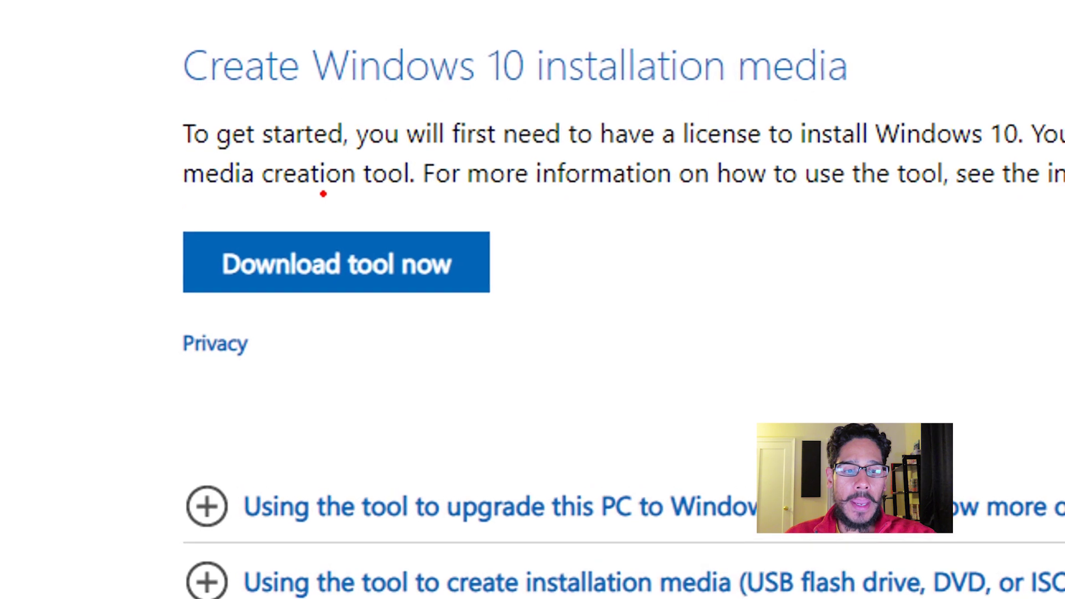
mouse_move(249, 347)
left_mouse_down()
mouse_move(175, 370)
mouse_move(333, 363)
left_mouse_up()
left_click_drag(559, 212, 327, 188)
left_click(293, 273)
Show the downloaded MediaCreationTool1909 in its Downloads folder
mouse_move(391, 204)
left_mouse_down()
mouse_move(333, 382)
mouse_move(377, 354)
left_mouse_up()
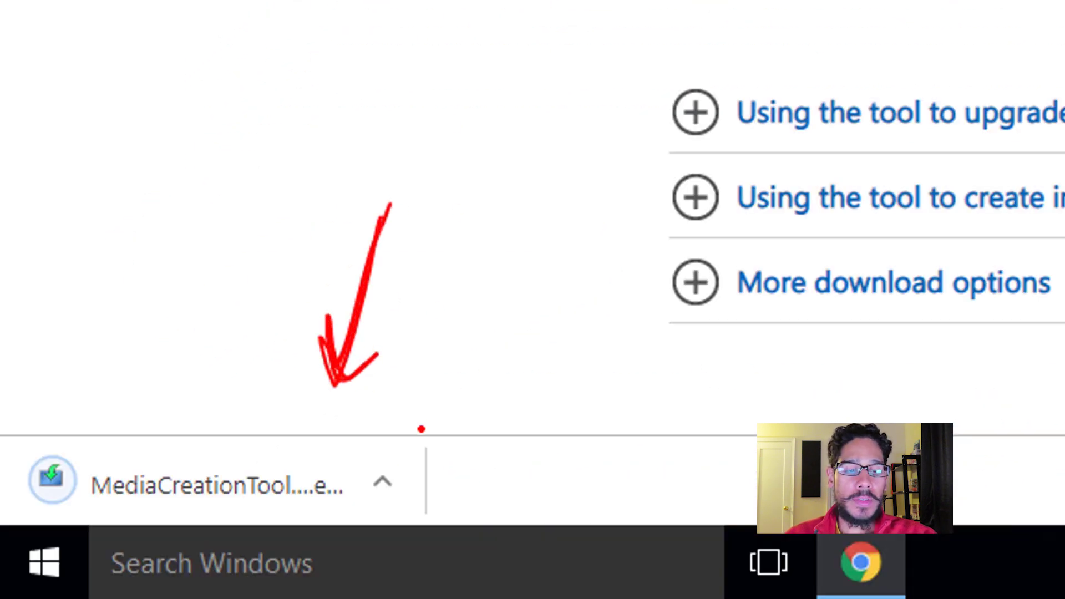
mouse_move(401, 459)
left_mouse_down()
mouse_move(352, 488)
mouse_move(403, 457)
left_mouse_up()
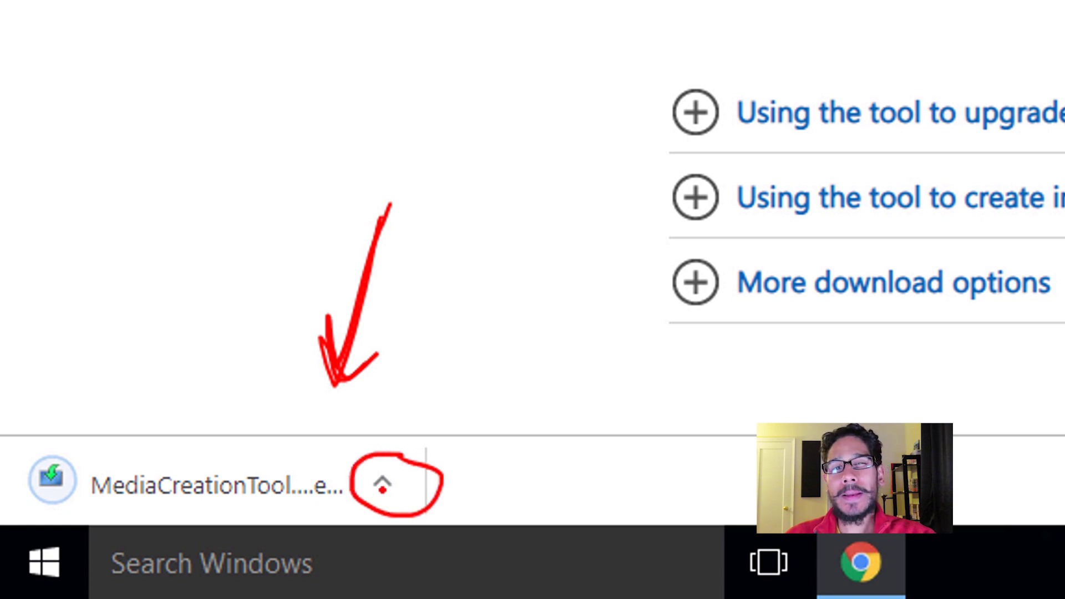
left_click(382, 487)
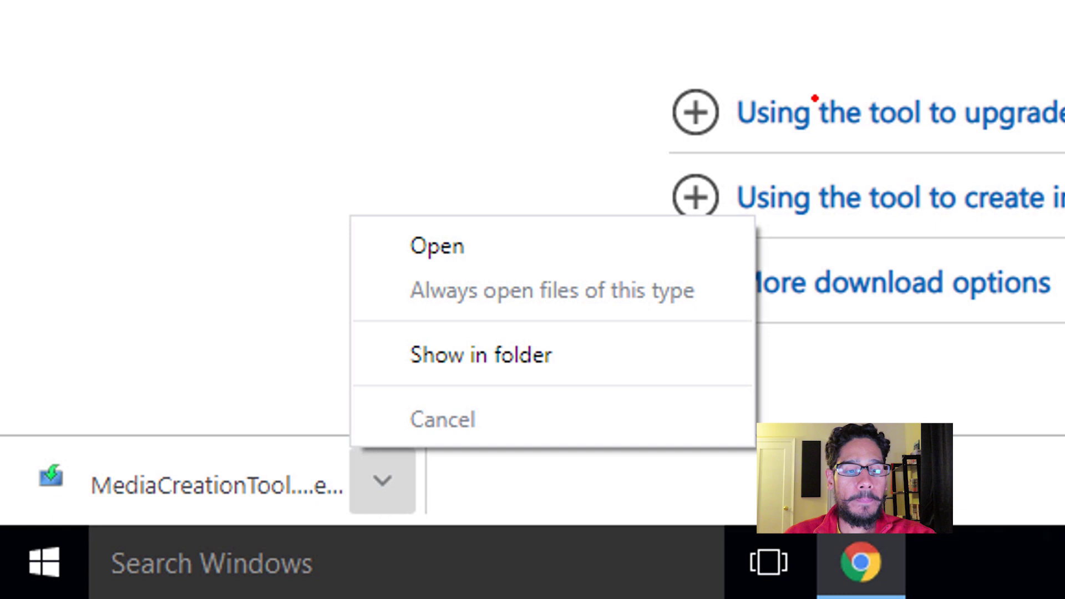
left_click_drag(424, 382, 534, 380)
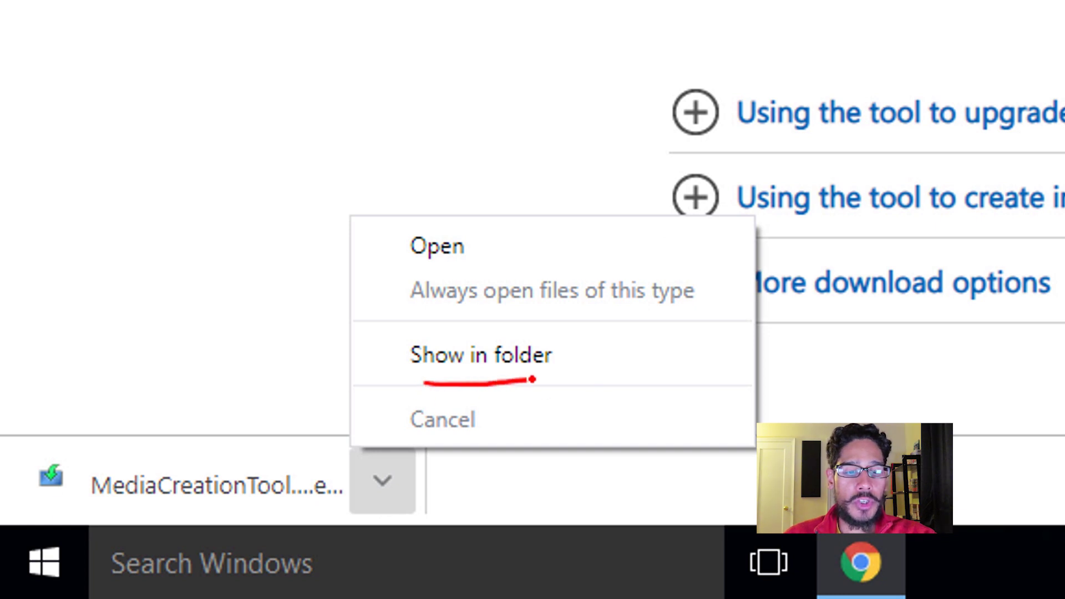
left_click(293, 501)
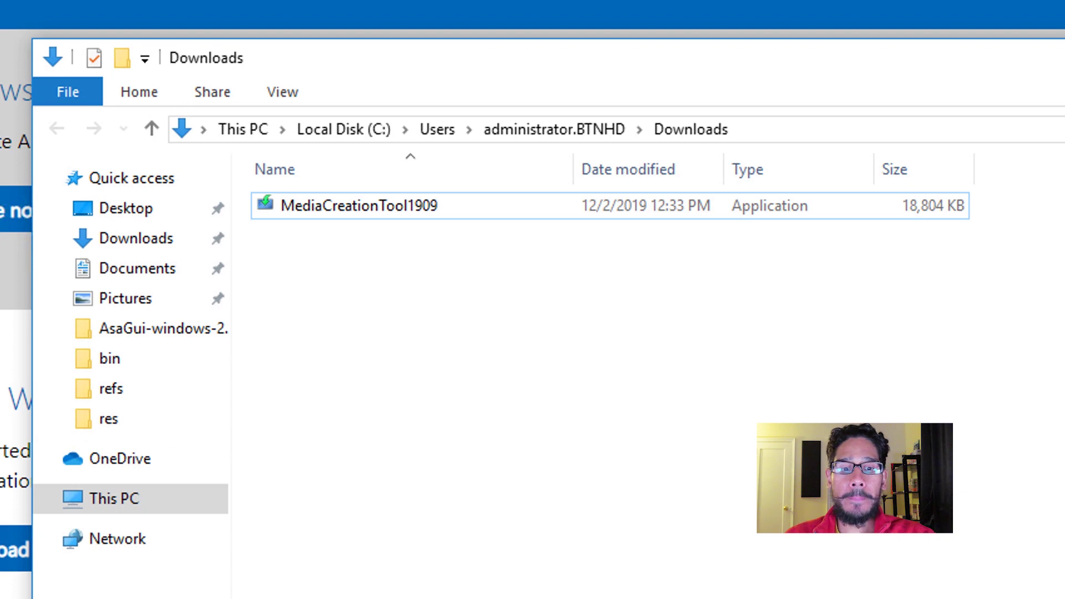
Run MediaCreationTool1909 from Downloads as administrator
left_click_drag(289, 246, 425, 254)
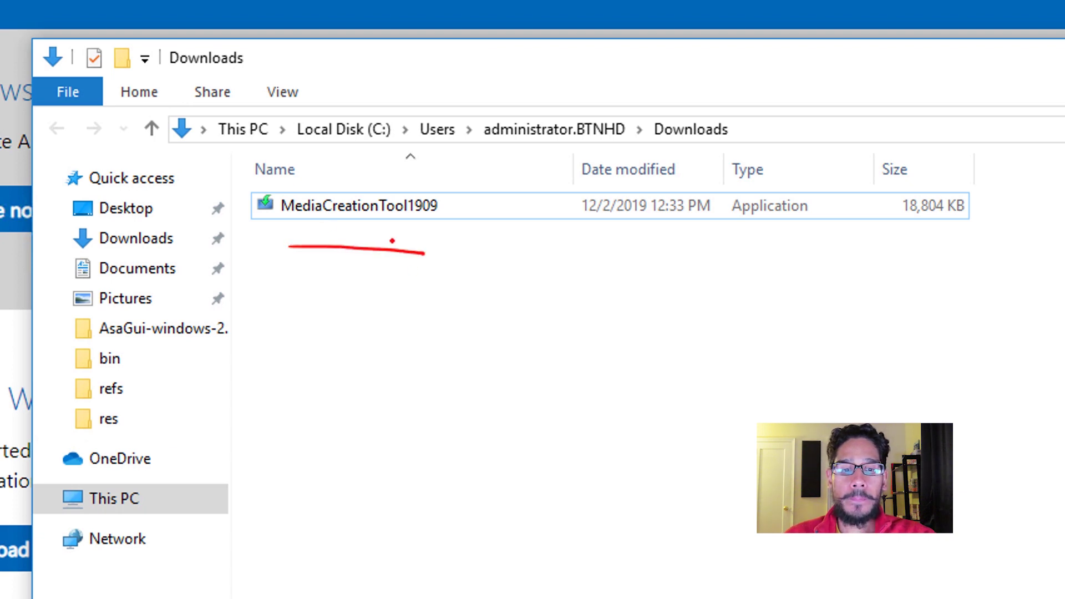
right_click(432, 219)
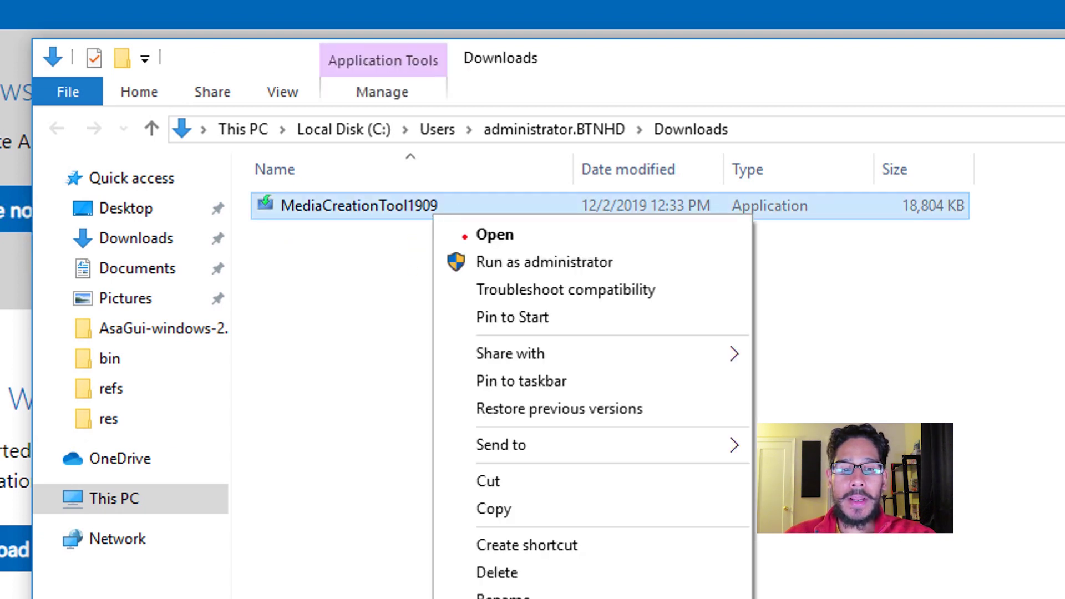
mouse_move(529, 252)
left_mouse_down()
mouse_move(466, 254)
mouse_move(610, 288)
mouse_move(604, 265)
left_mouse_up()
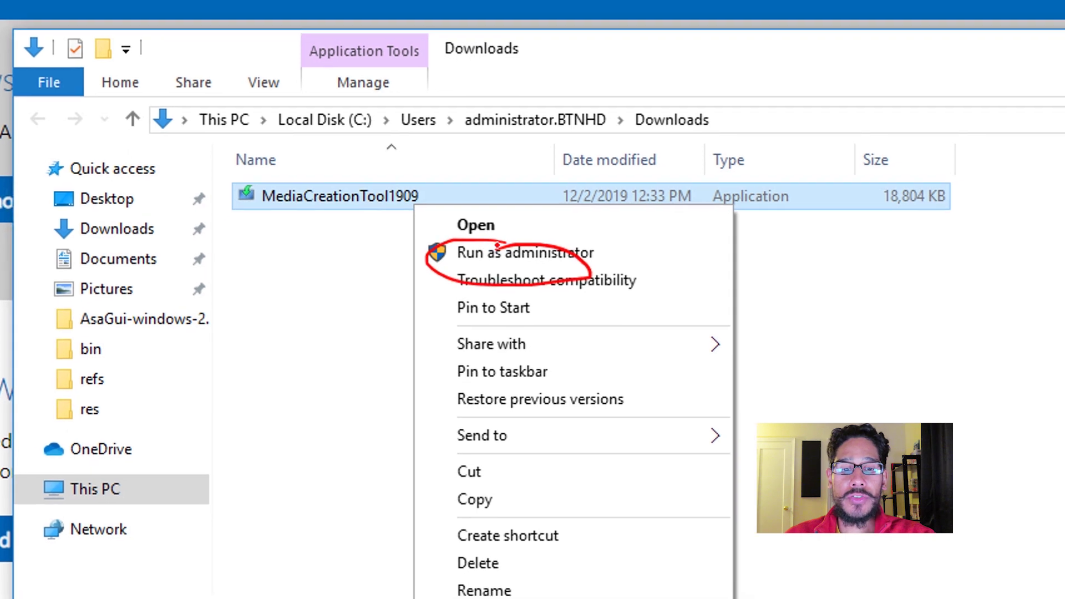
left_click(544, 262)
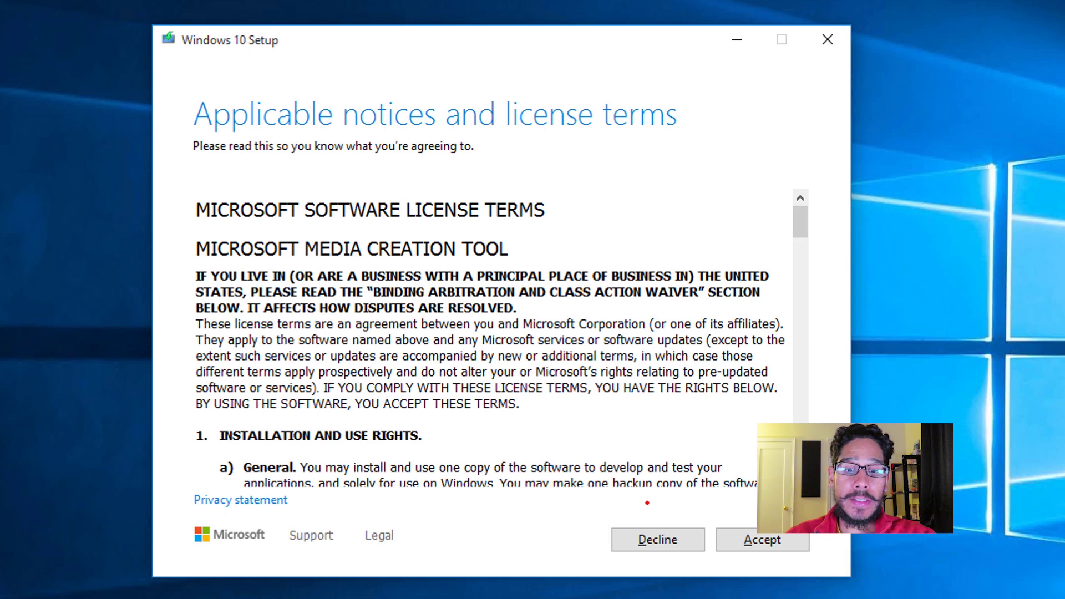
Accept the license terms and select 'Create installation media (USB flash drive, DVD, or ISO file) for another PC'
left_click(762, 539)
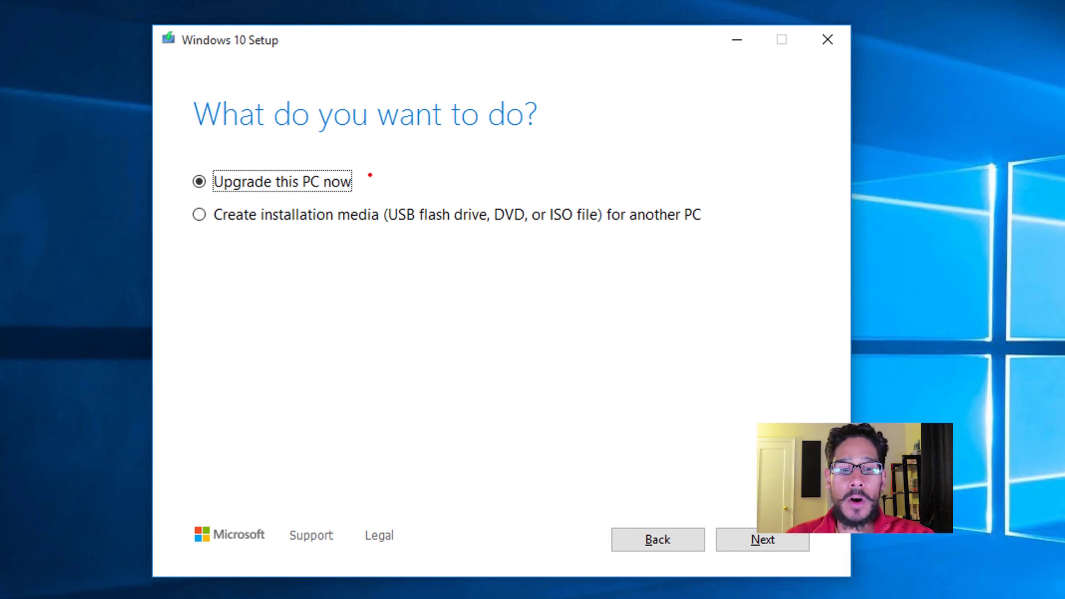
mouse_move(370, 178)
left_mouse_down()
mouse_move(377, 187)
mouse_move(420, 160)
left_mouse_up()
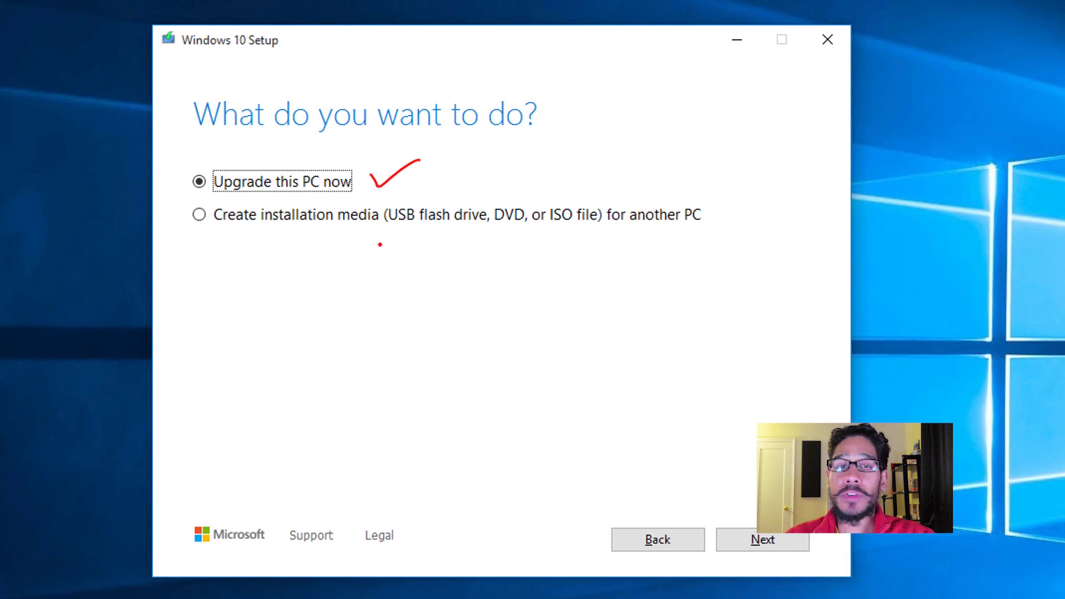
left_click_drag(198, 235, 225, 232)
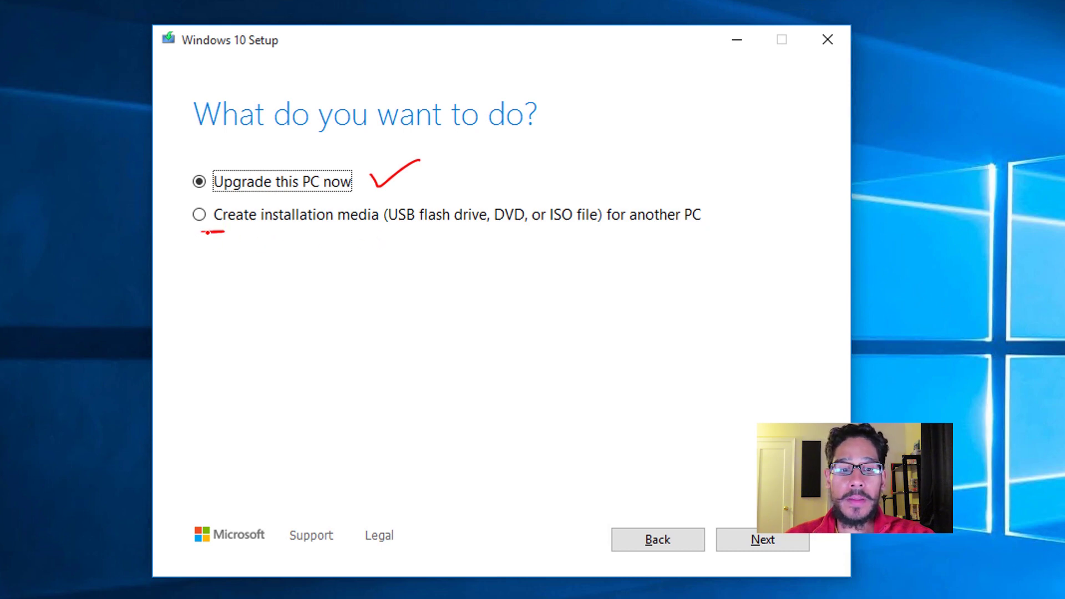
key("Down")
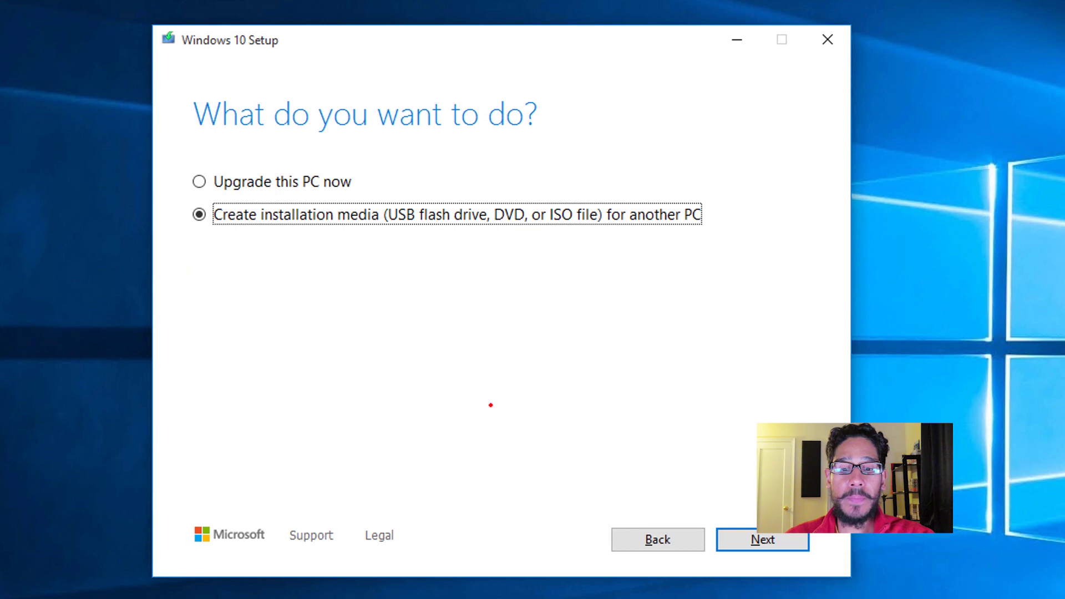
Keep English (United States), Windows 10 and 64-bit (x64), then go on to the media choice
left_click_drag(755, 519, 743, 488)
key("Escape")
key("Return")
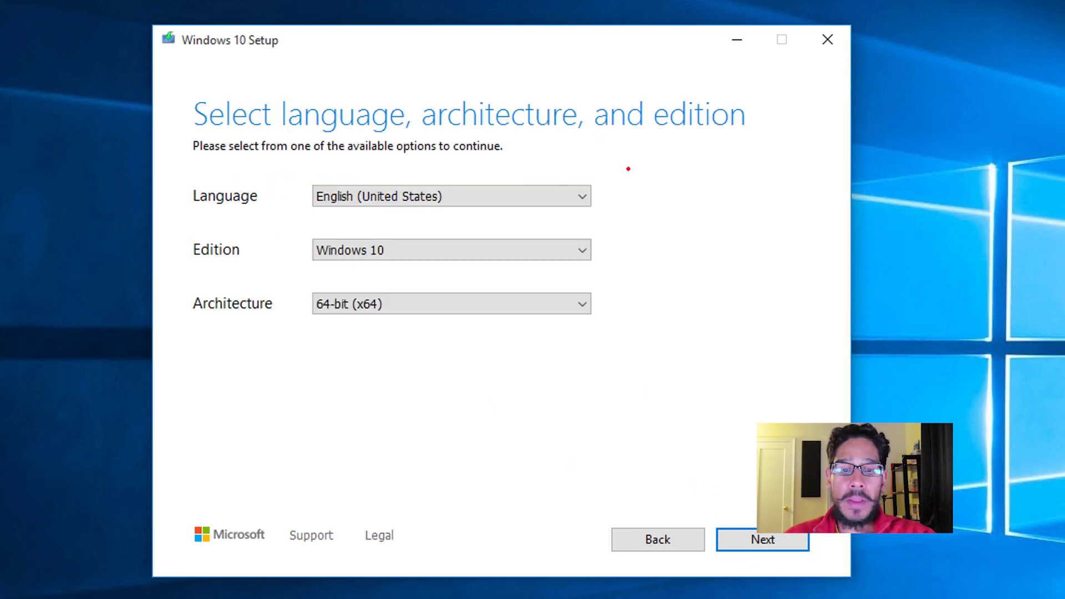
mouse_move(628, 168)
left_mouse_down()
mouse_move(598, 194)
mouse_move(615, 195)
left_mouse_up()
key("Escape")
left_click(577, 252)
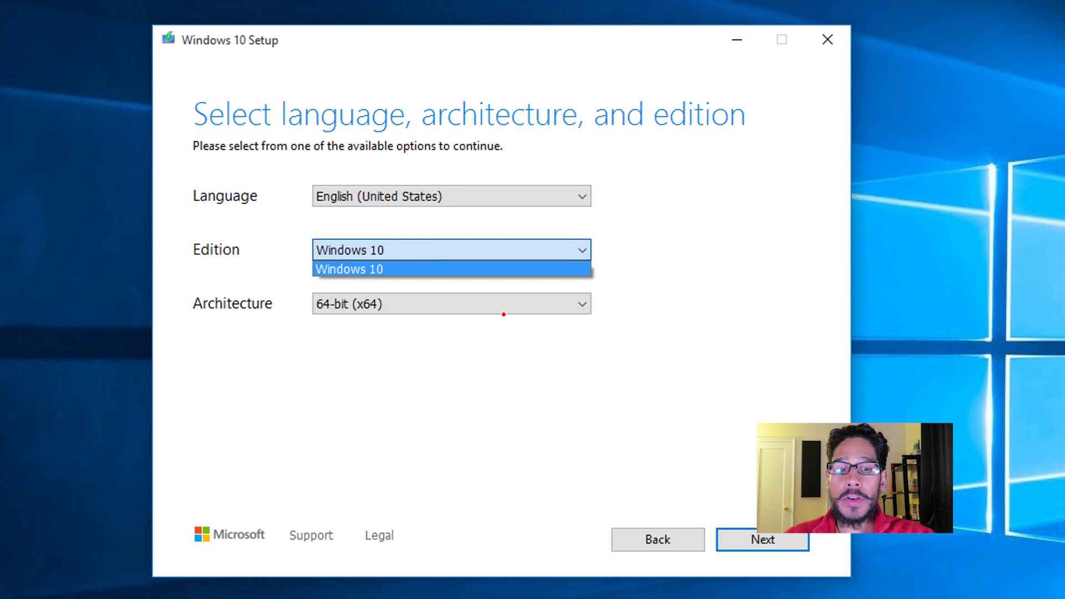
left_click(549, 312)
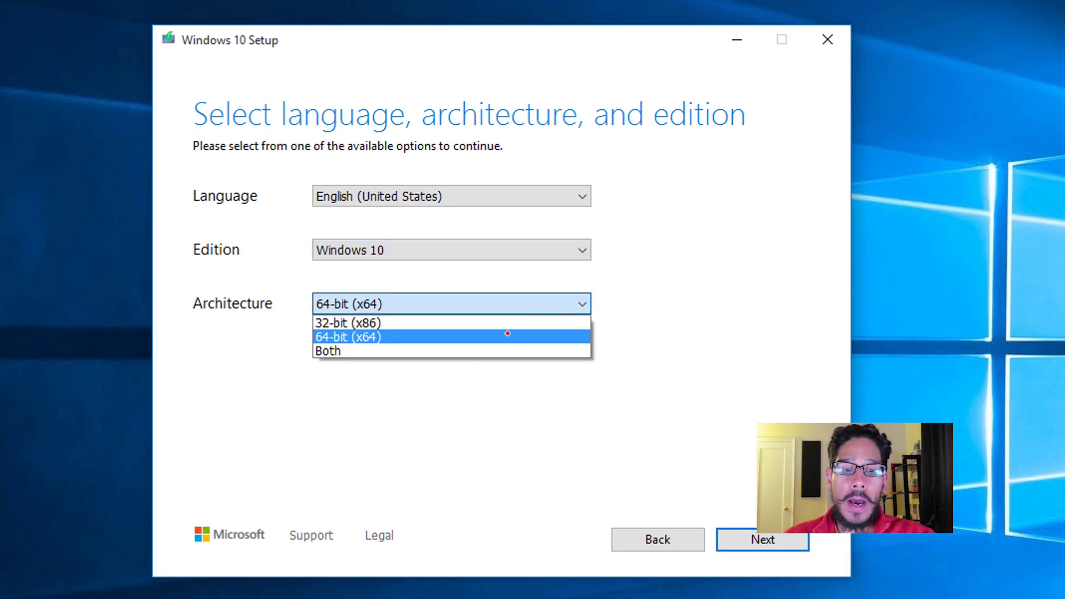
left_click(450, 335)
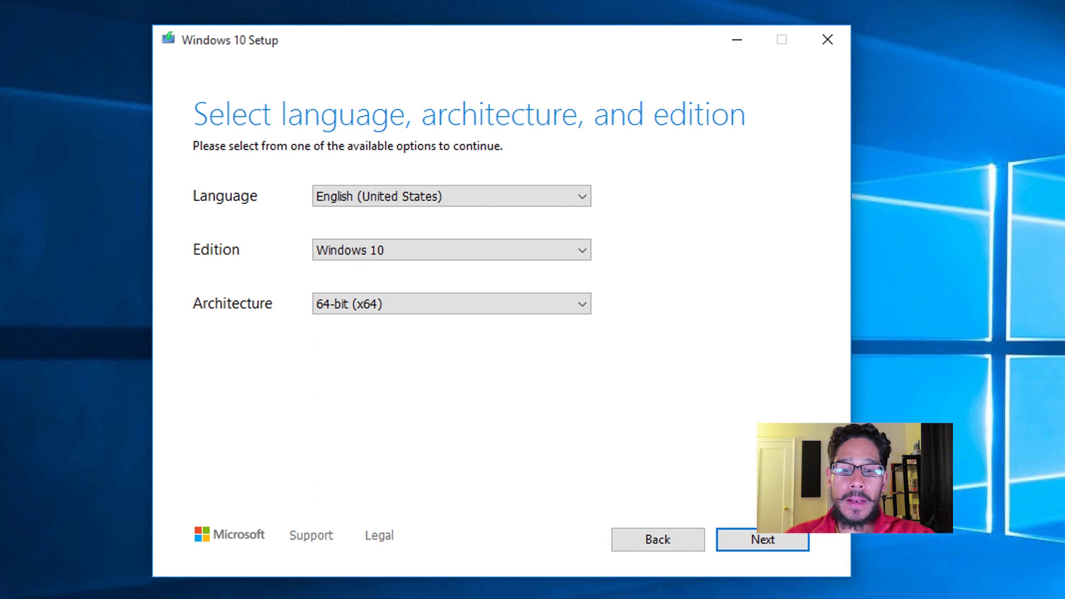
left_click(738, 539)
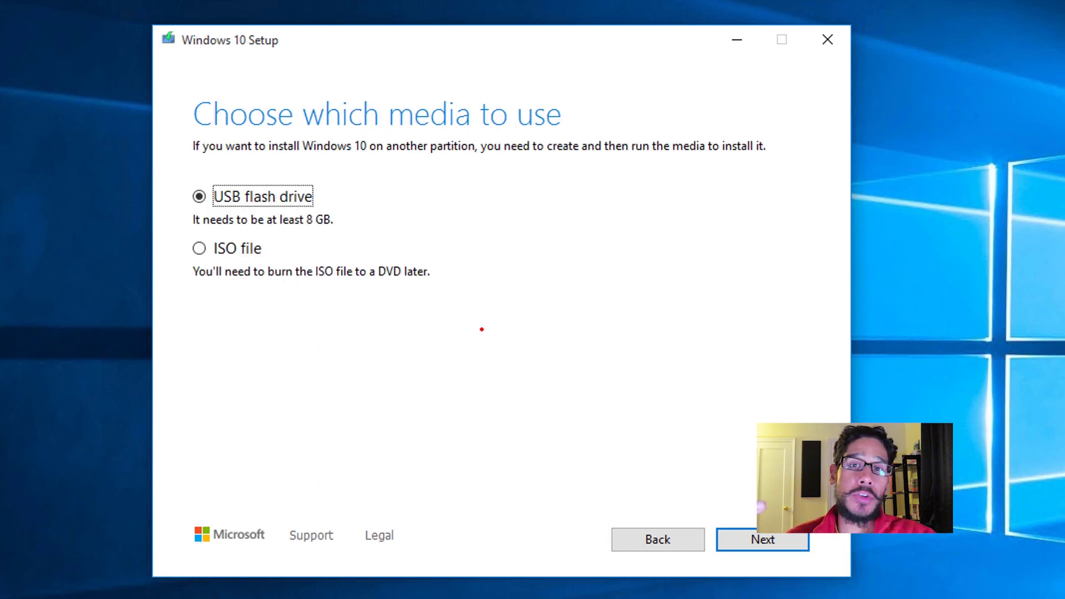
Select ISO file as the media type and proceed to the save location
left_click_drag(359, 154, 349, 199)
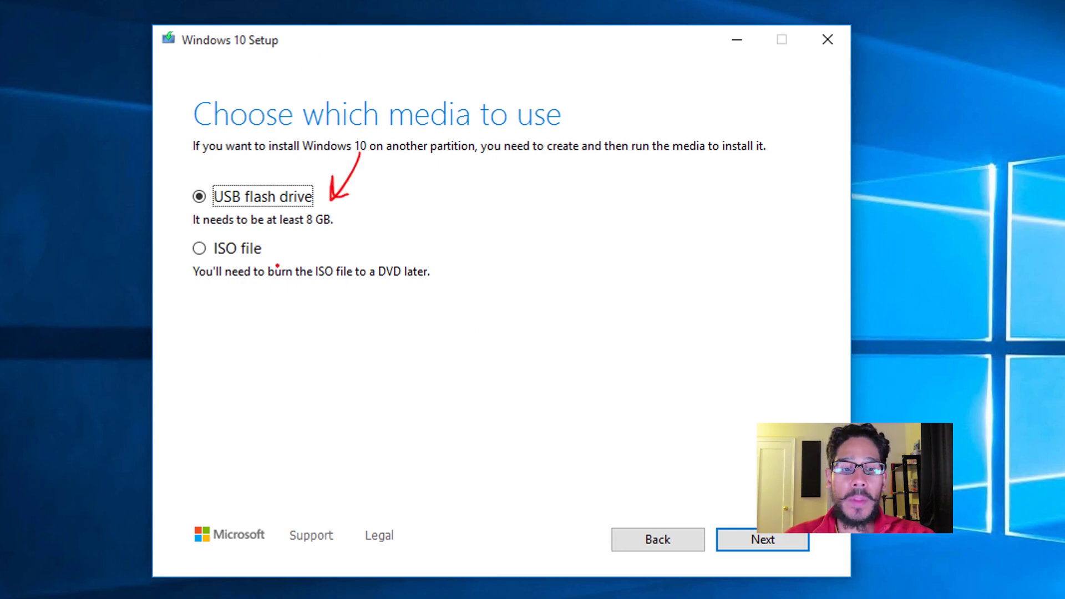
mouse_move(317, 235)
left_mouse_down()
mouse_move(283, 259)
mouse_move(304, 268)
left_mouse_up()
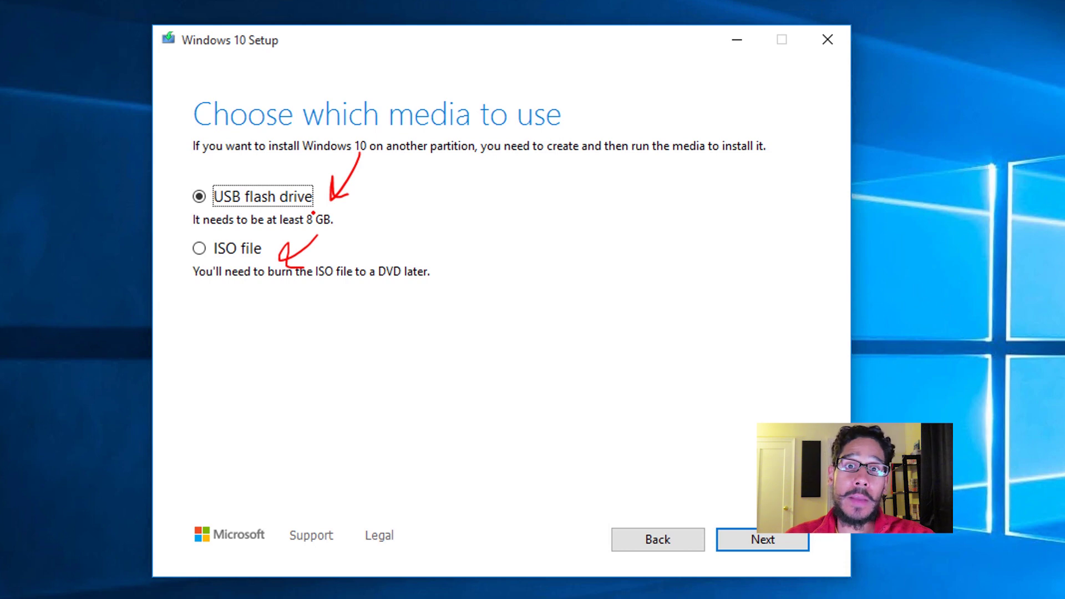
left_click(230, 250)
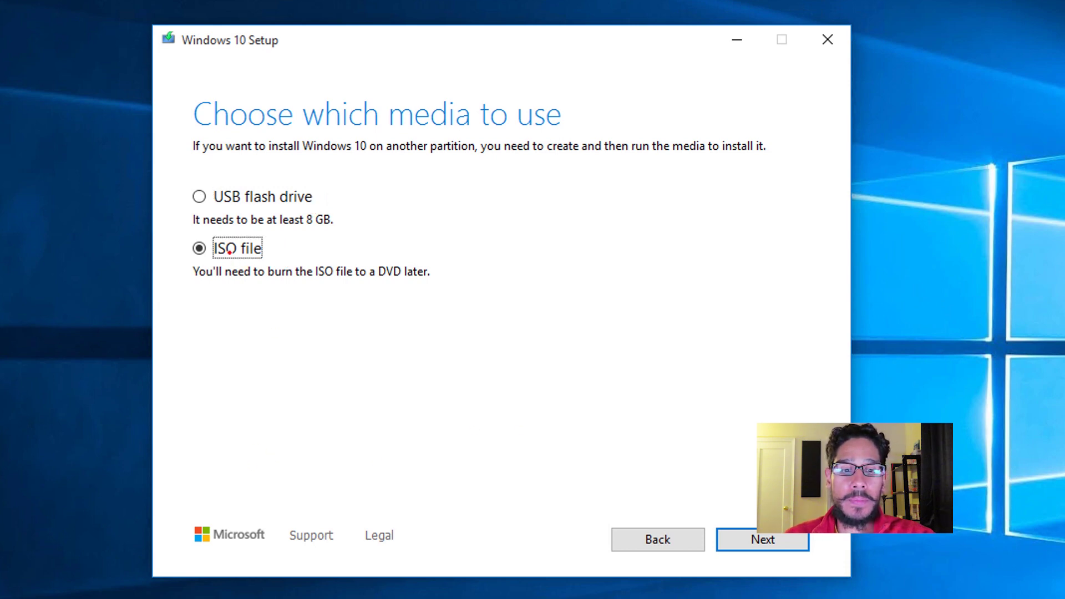
left_click(740, 547)
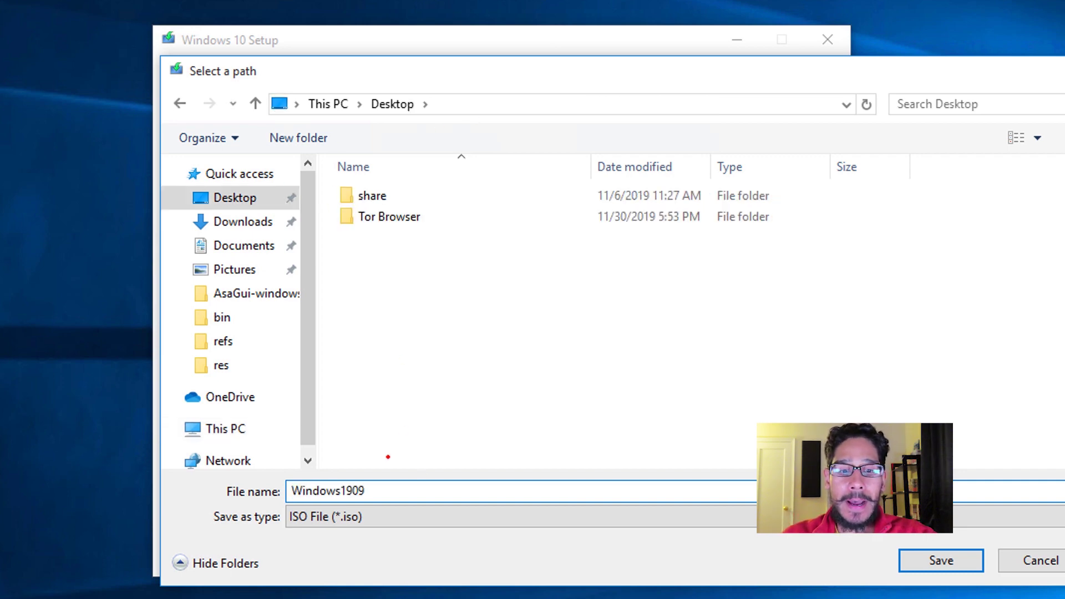
Save the ISO as Windows1909 on the Desktop and let Windows 10 download and build
mouse_move(362, 476)
left_mouse_down()
mouse_move(320, 470)
mouse_move(376, 457)
mouse_move(349, 452)
left_mouse_up()
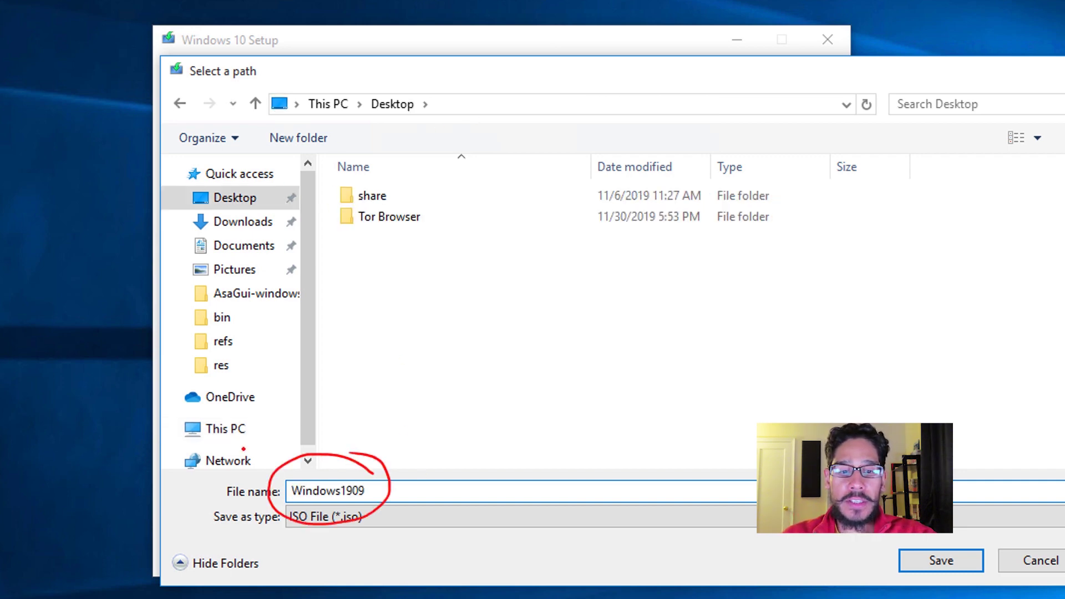
left_click_drag(243, 443, 283, 472)
mouse_move(282, 472)
left_mouse_down()
mouse_move(256, 462)
mouse_move(283, 472)
left_mouse_up()
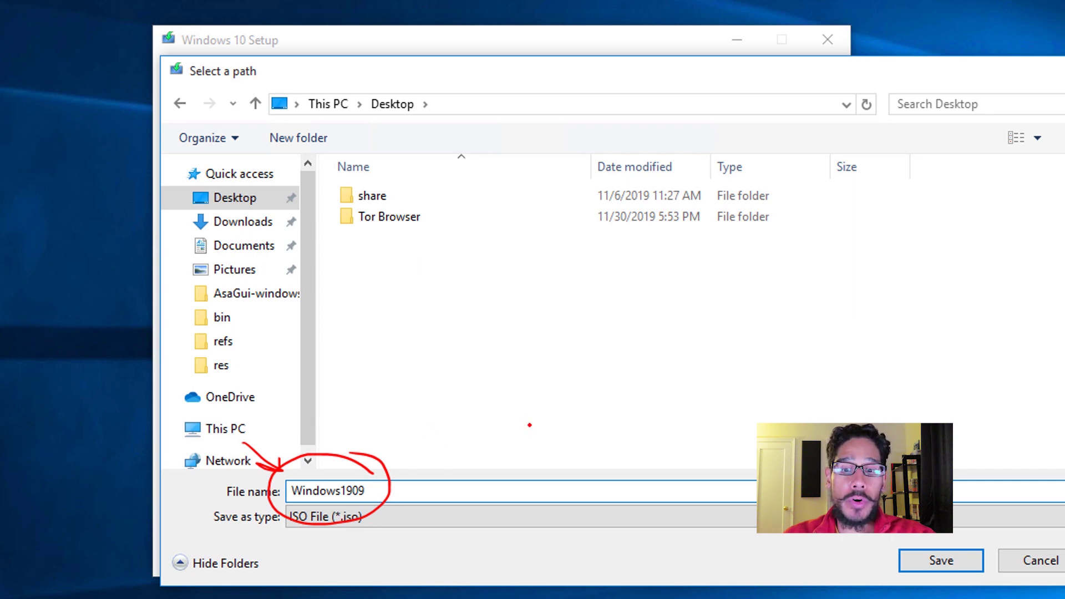
left_click_drag(945, 535, 965, 566)
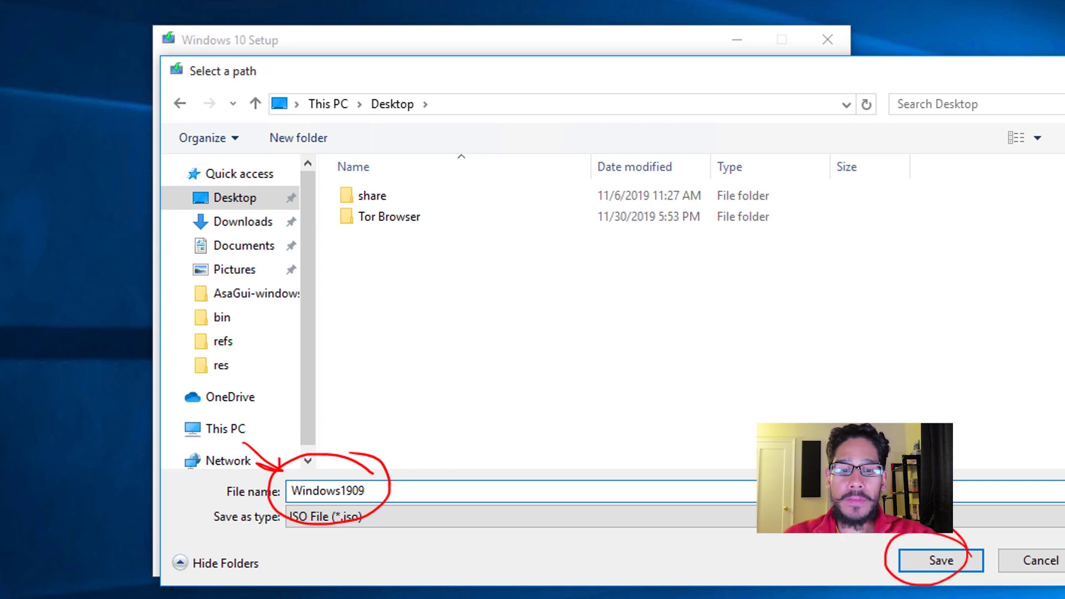
left_click(941, 560)
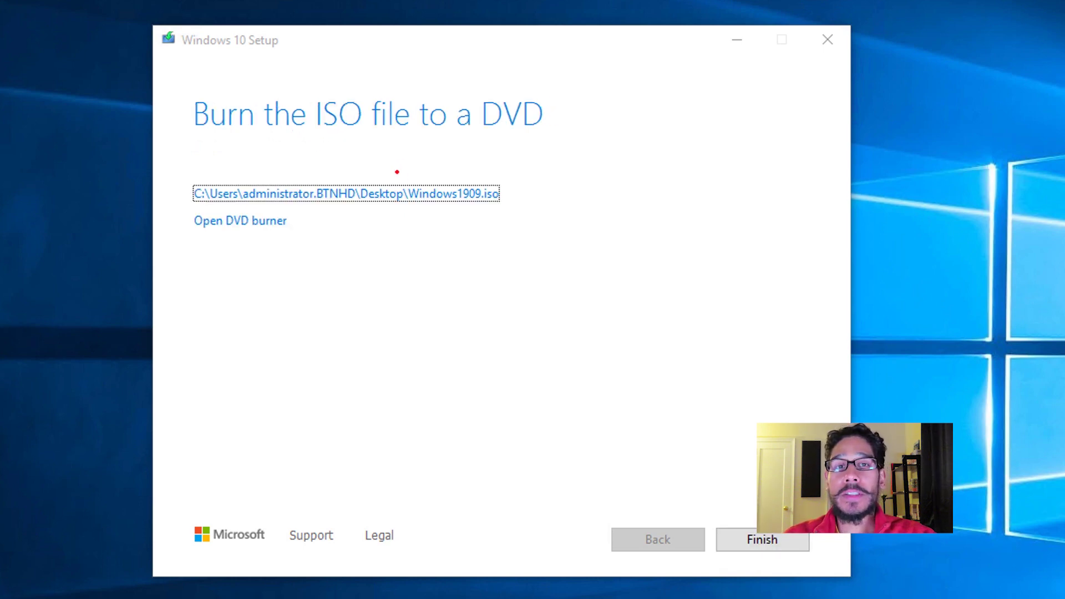
Finish from the 'Burn the ISO file to a DVD' page, closing Media Creation Tool
left_click_drag(205, 138, 569, 142)
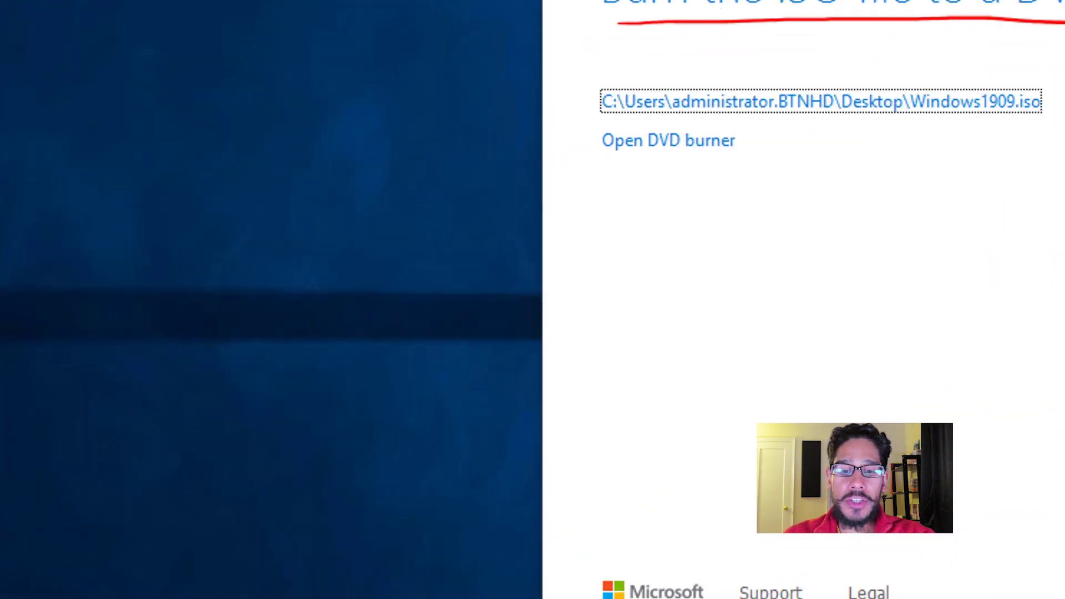
left_click(762, 539)
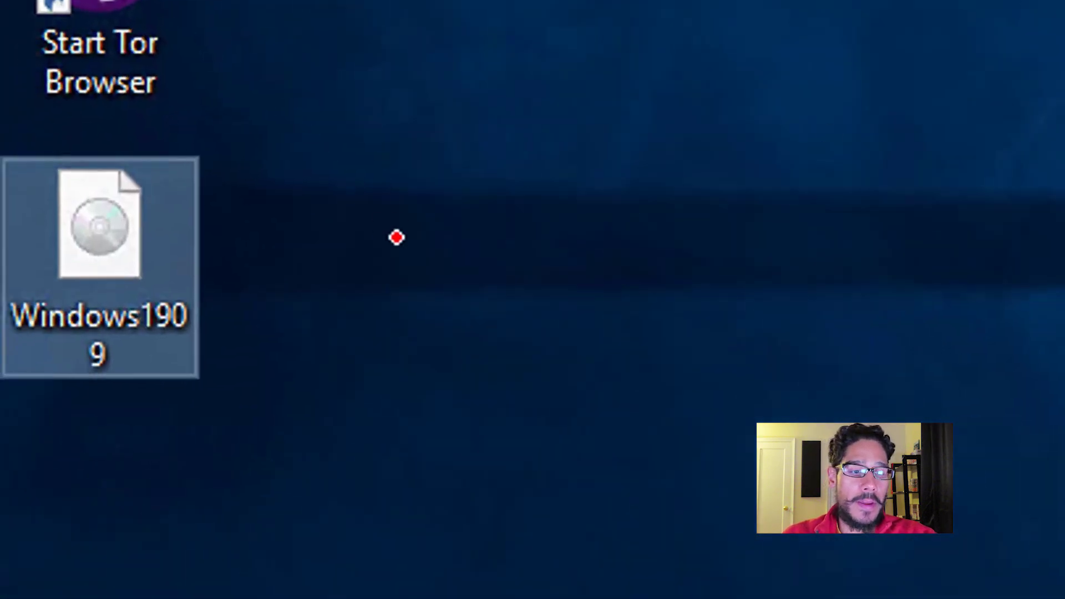
mouse_move(166, 150)
left_mouse_down()
mouse_move(64, 404)
mouse_move(111, 161)
left_mouse_up()
mouse_move(192, 433)
left_mouse_down()
mouse_move(179, 593)
mouse_move(117, 449)
left_mouse_up()
left_click_drag(195, 411, 233, 439)
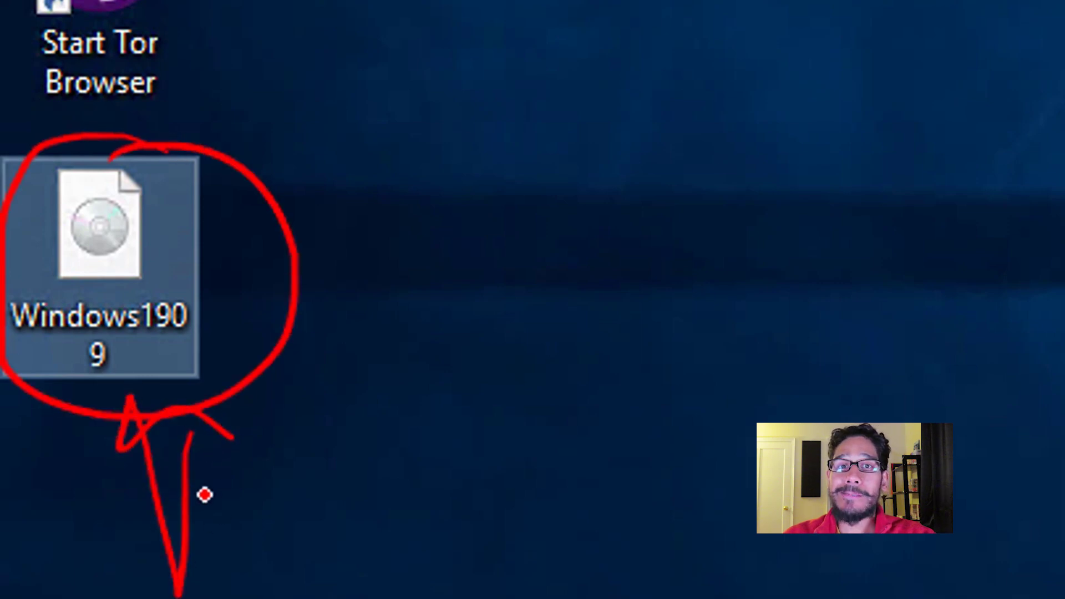